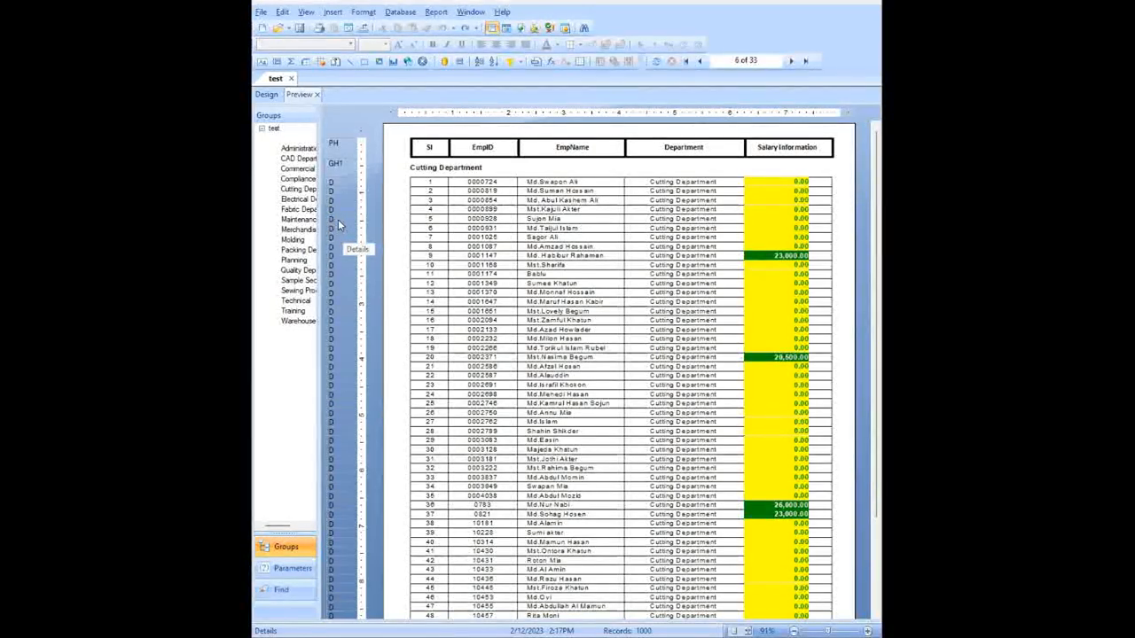
- Suppress the Details section without drill-down in the preview and page forward through the department pages
right_click(338, 224)
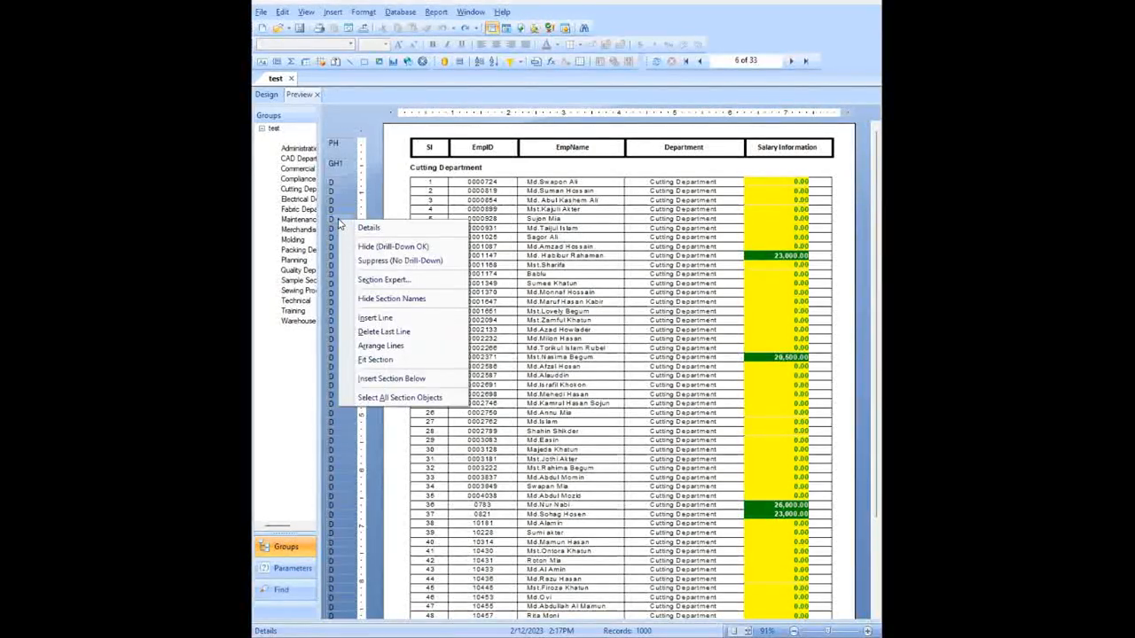
click(388, 261)
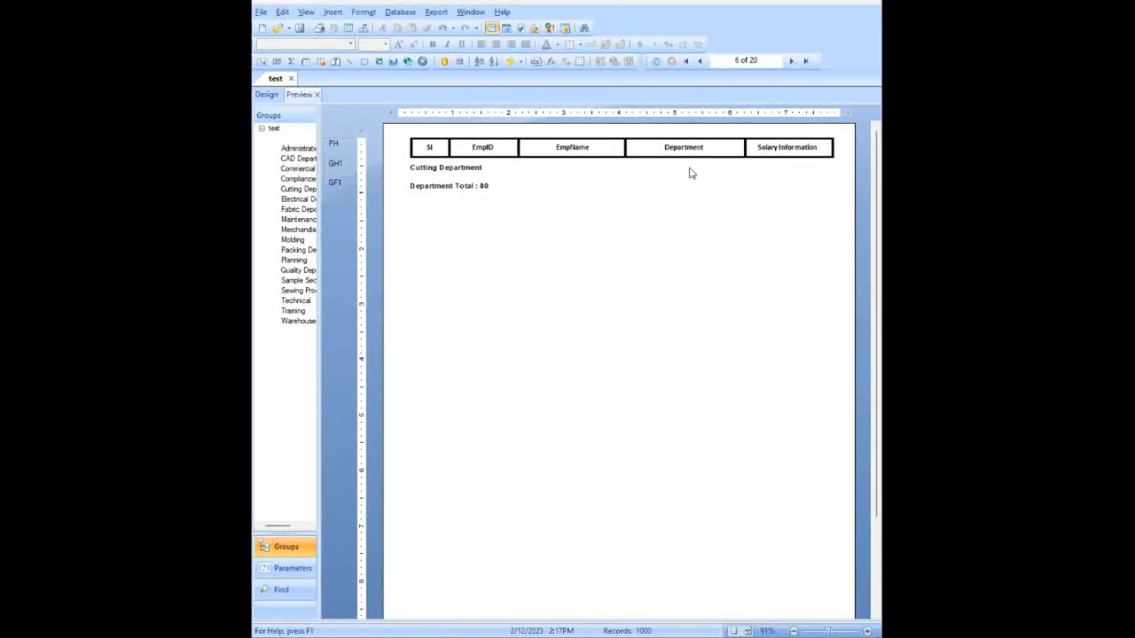
click(791, 62)
click(792, 61)
click(793, 61)
click(792, 61)
click(792, 61)
click(793, 62)
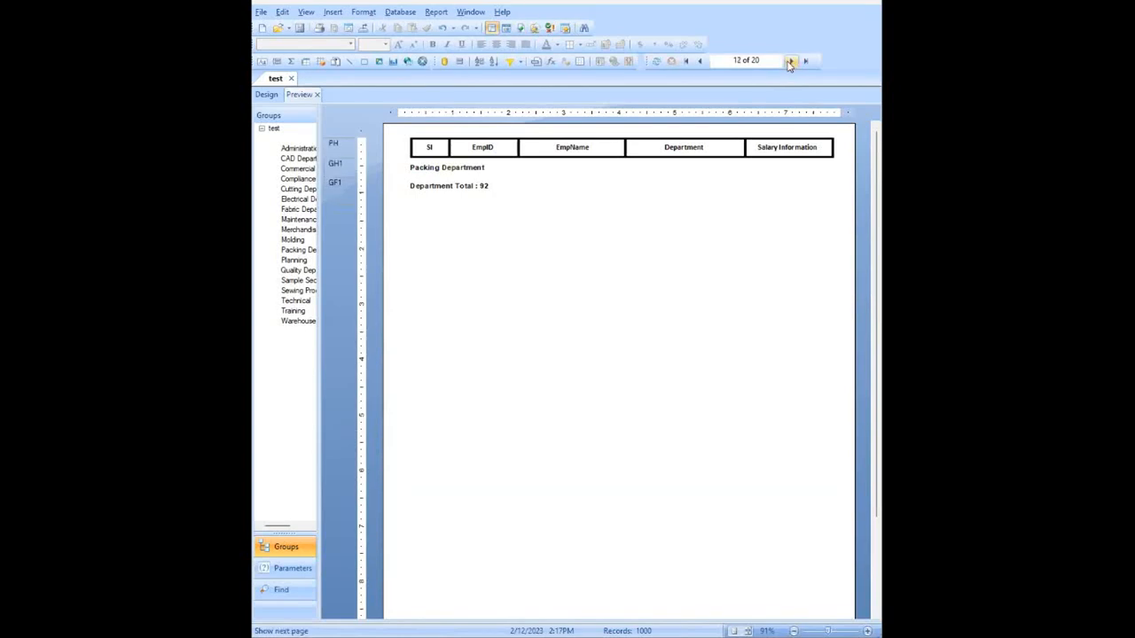
click(790, 61)
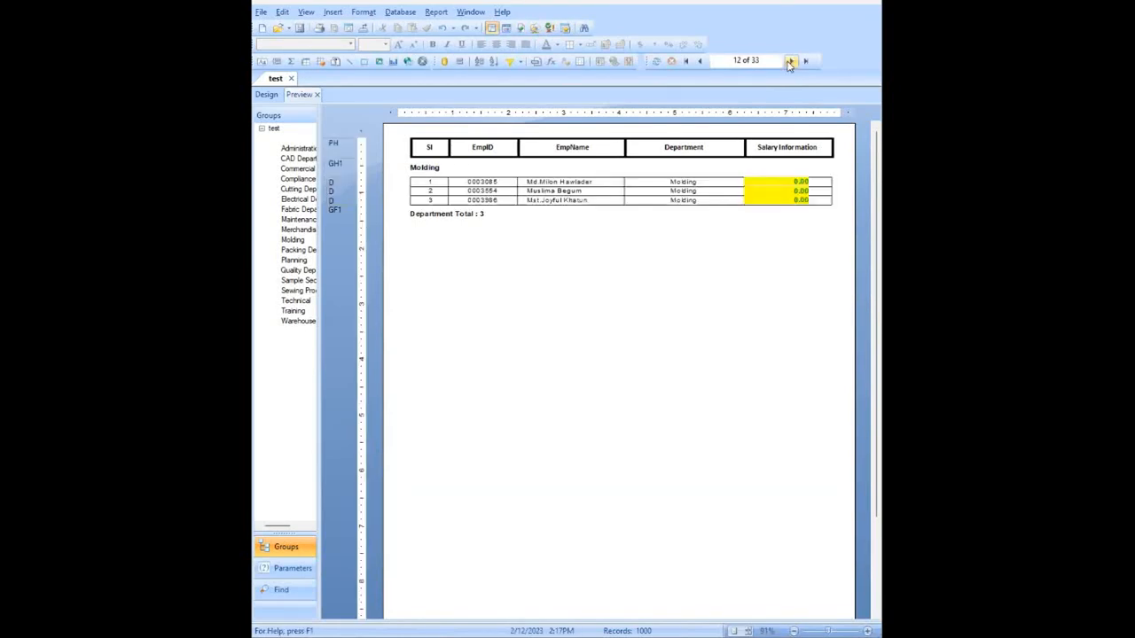
- Page back through the preview to the end of the Cutting Department's employee rows
click(703, 61)
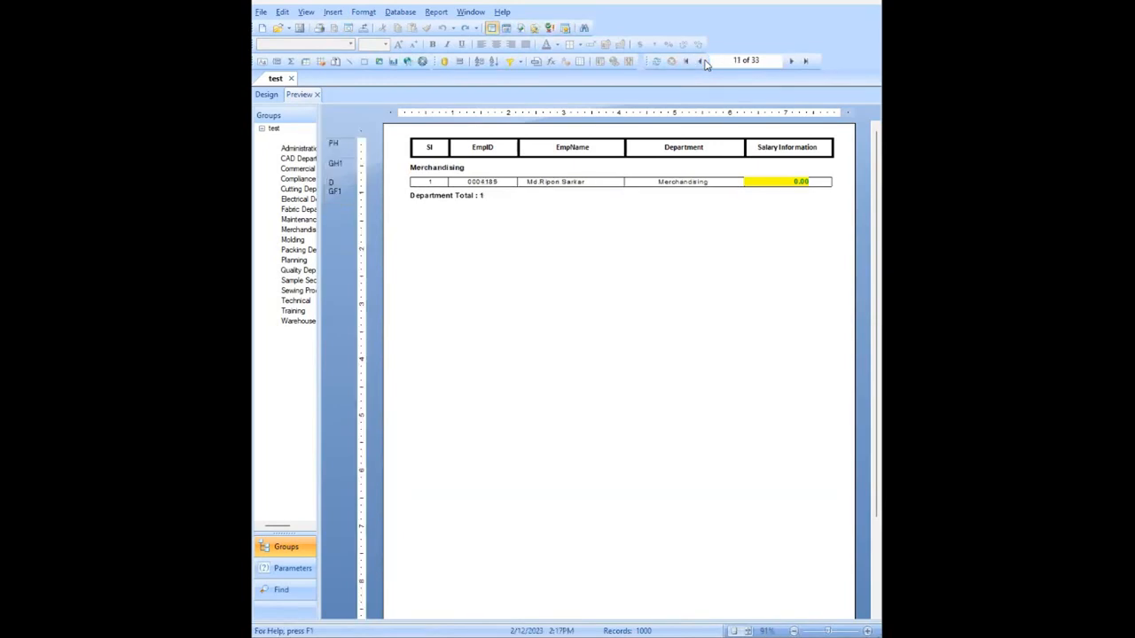
click(703, 61)
click(703, 61)
click(703, 61)
click(703, 61)
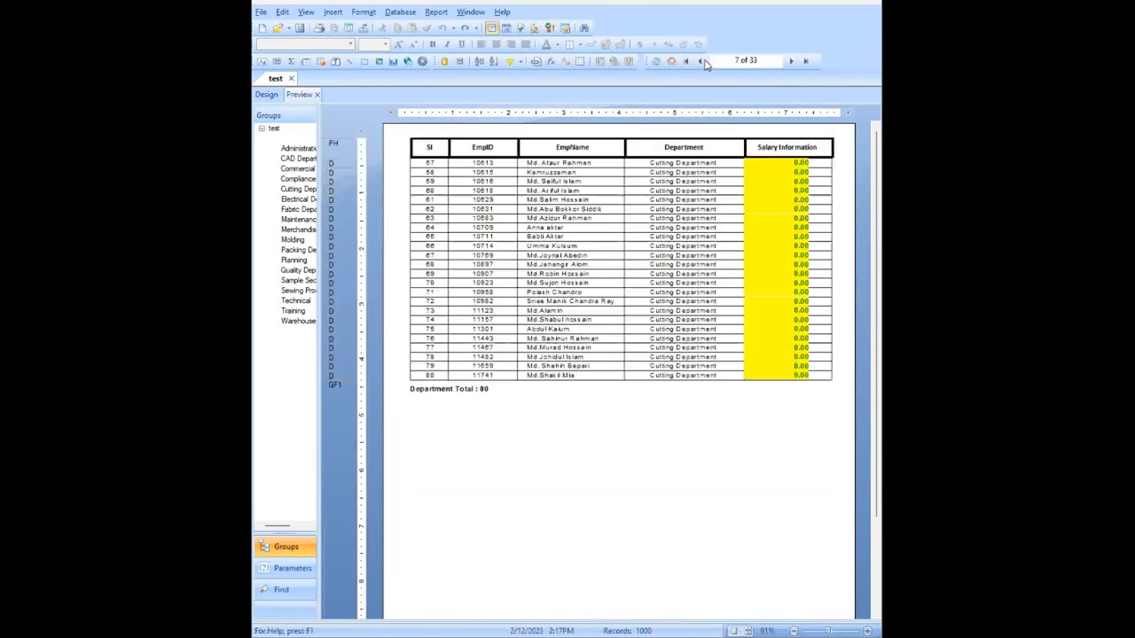
- Suppress the Details section without drill-down in the report design and preview the report
click(269, 96)
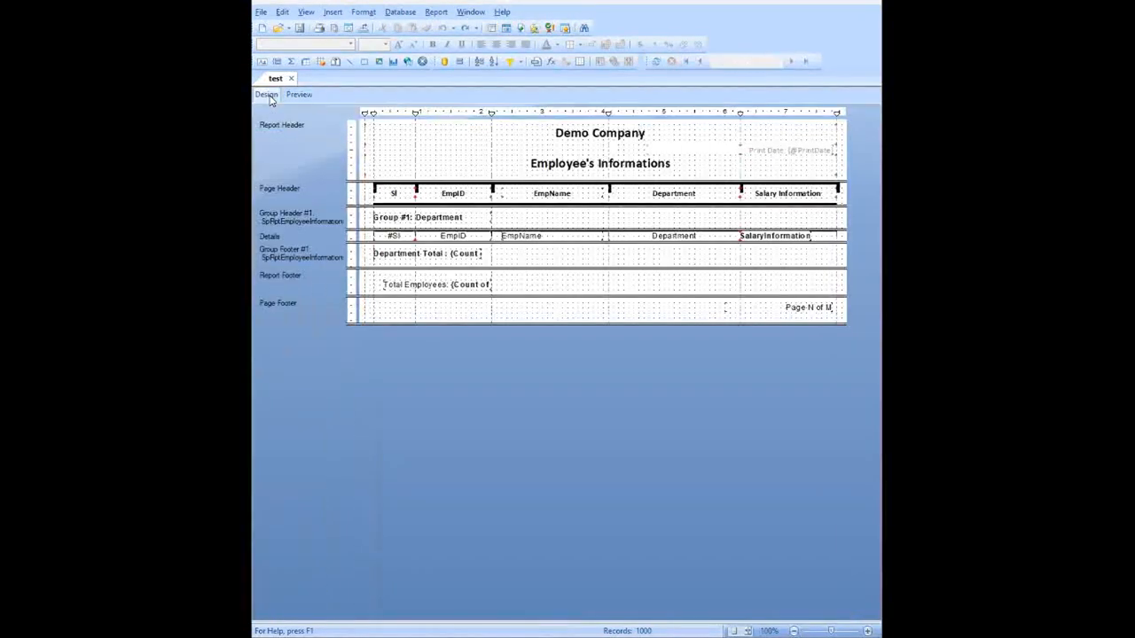
right_click(275, 239)
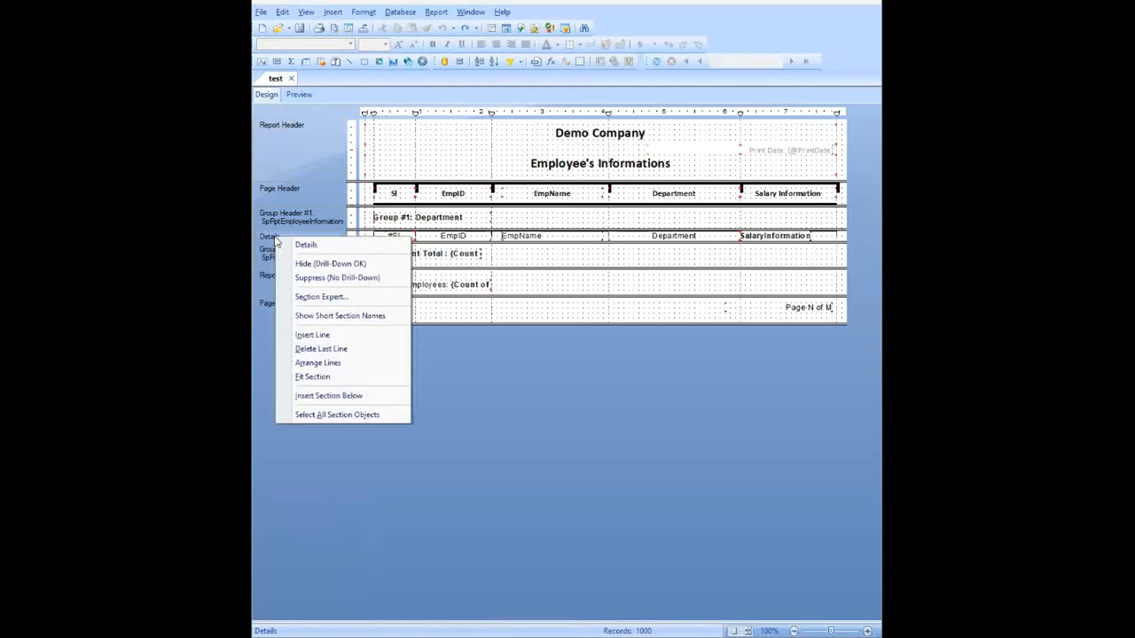
click(347, 280)
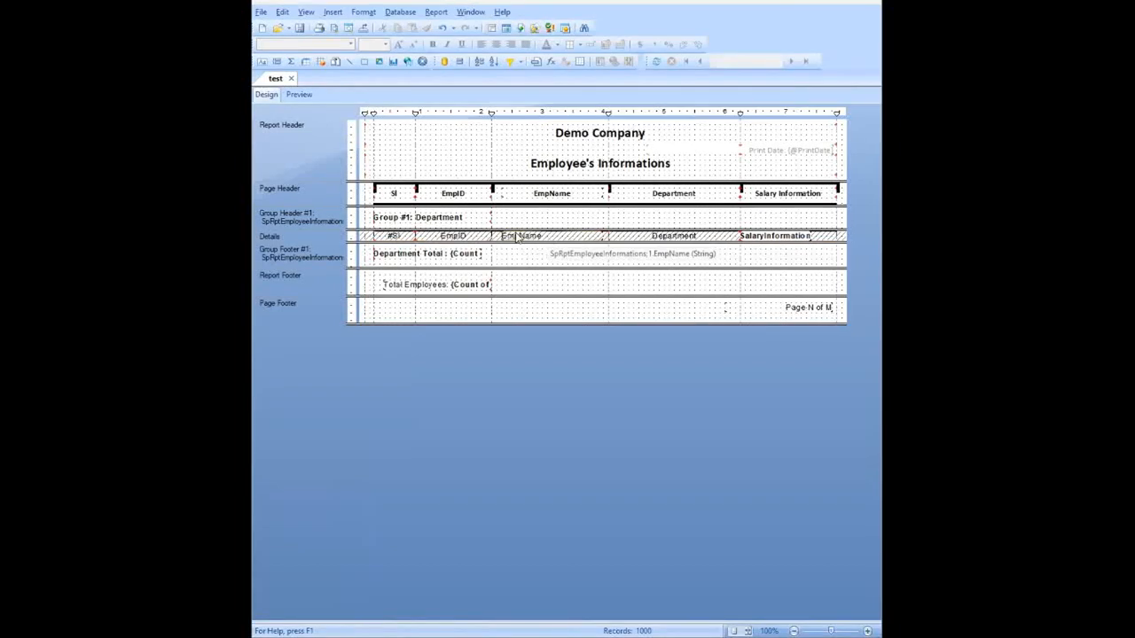
click(298, 94)
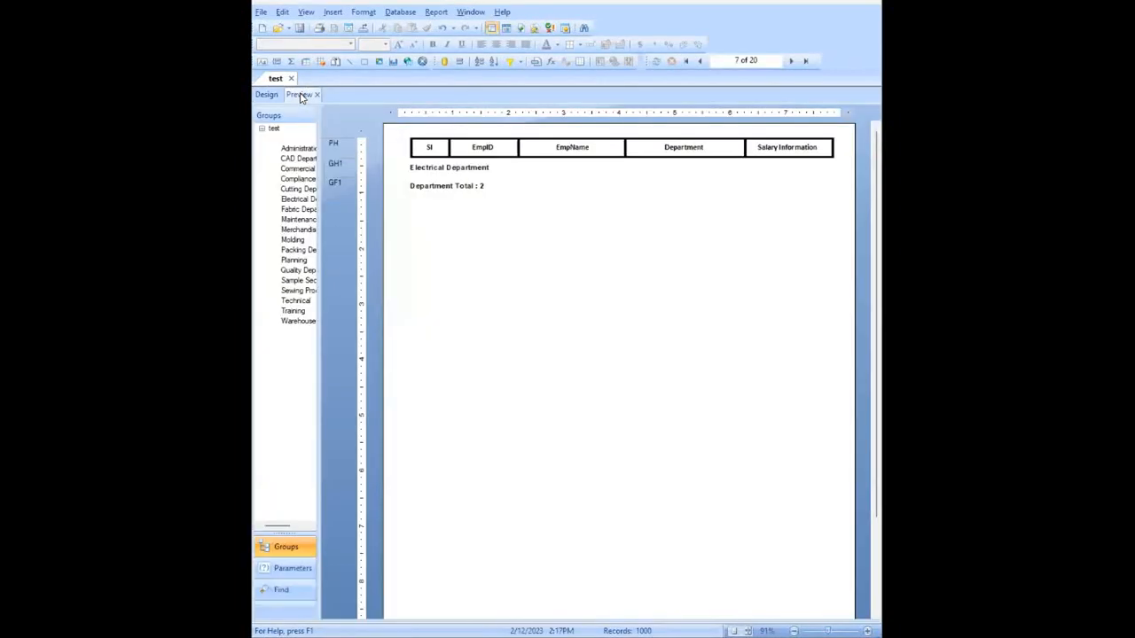
- Page forward through the preview to the last page of the Packing Department's employee rows
click(789, 62)
click(790, 62)
click(790, 63)
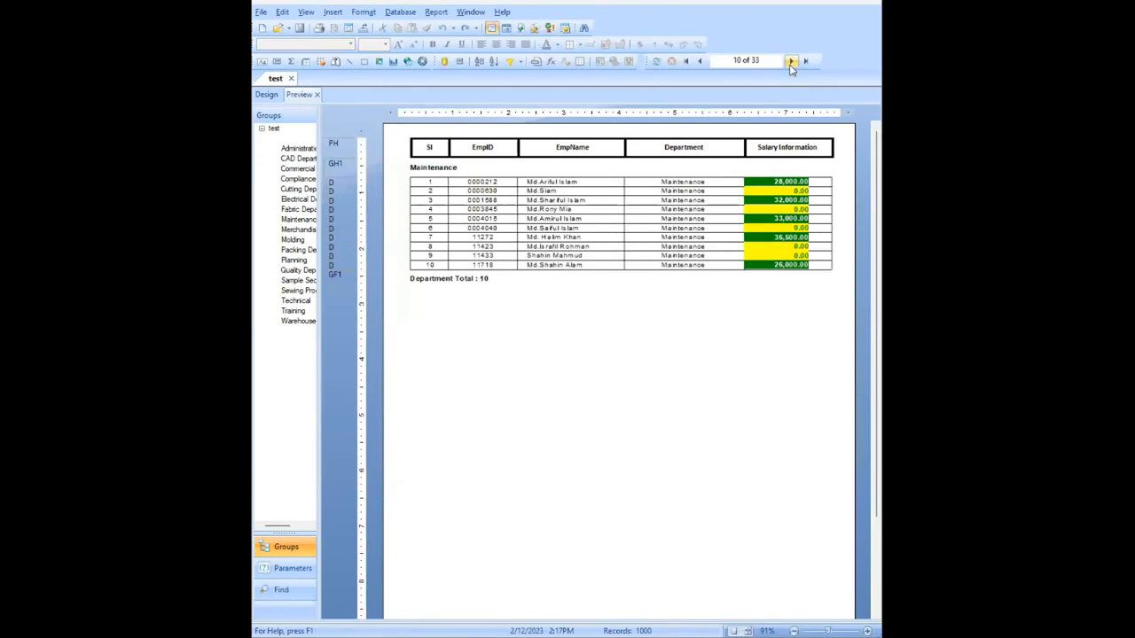
click(790, 62)
click(790, 62)
click(790, 62)
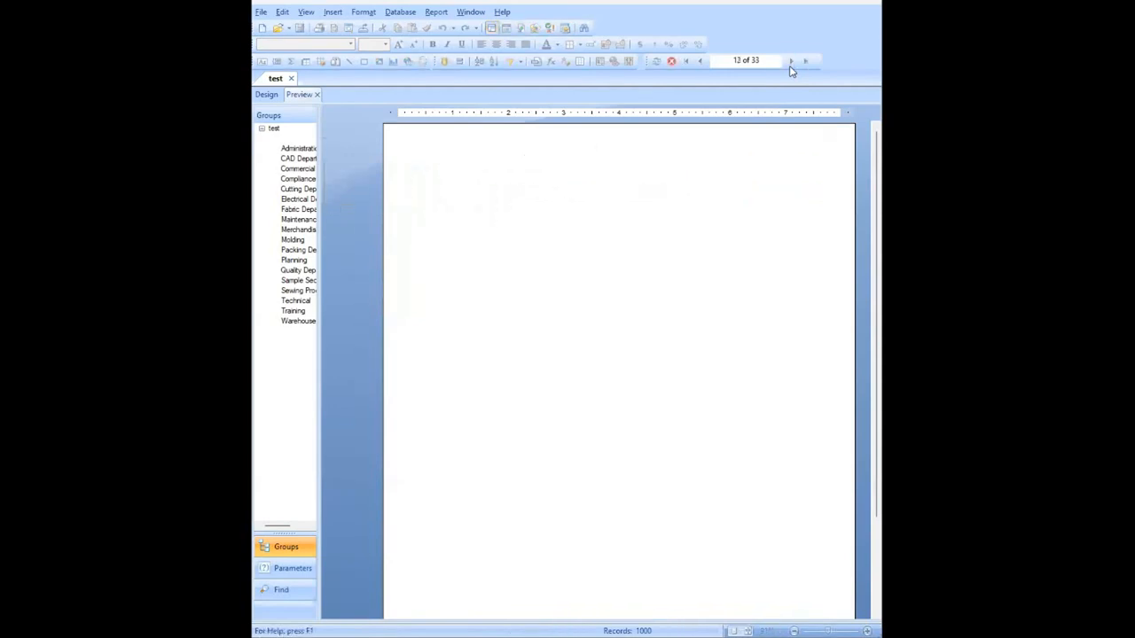
click(790, 62)
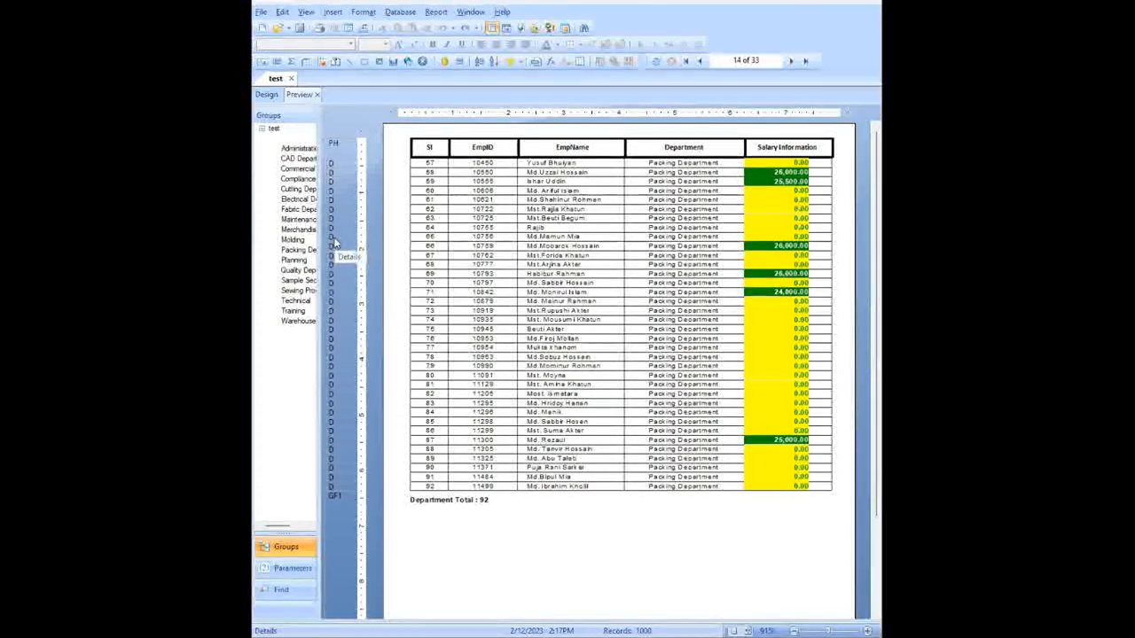
click(267, 97)
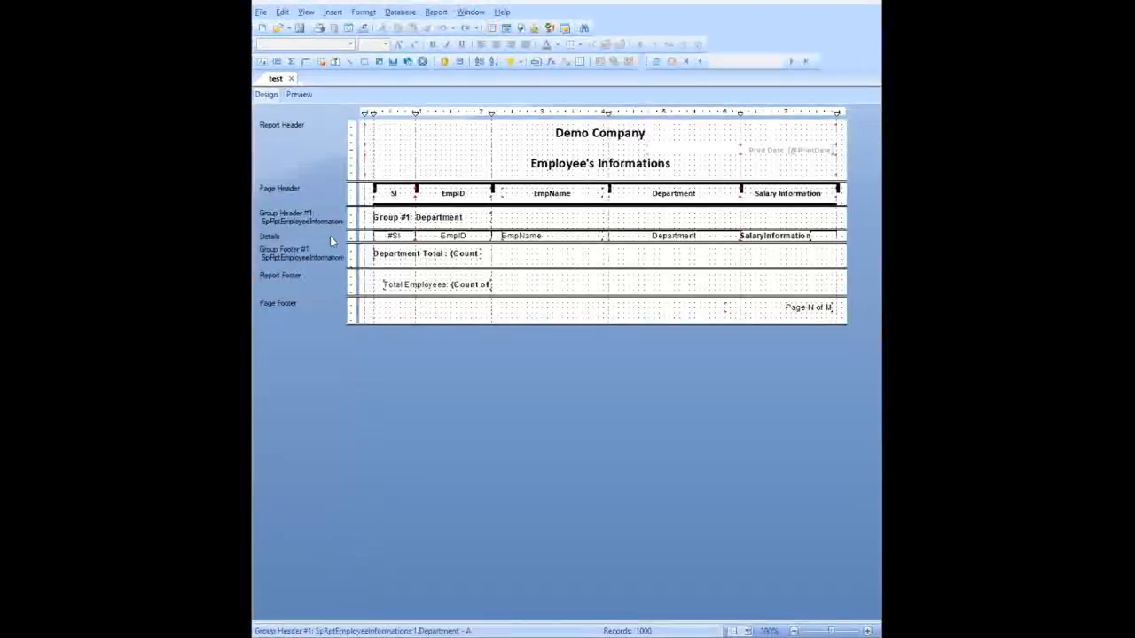
right_click(277, 237)
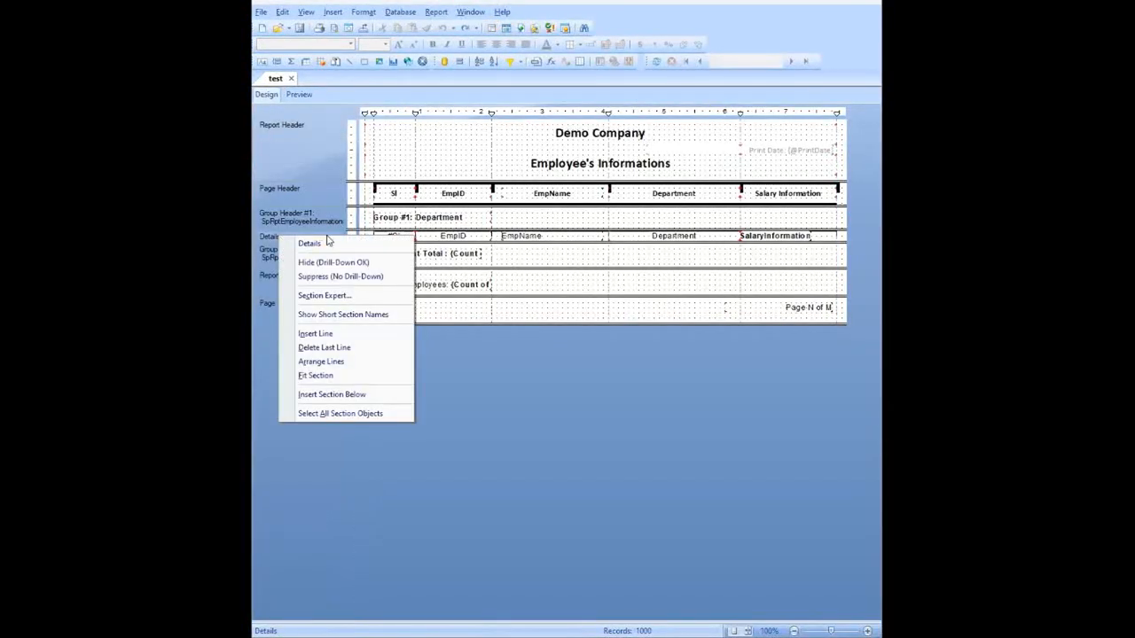
click(335, 296)
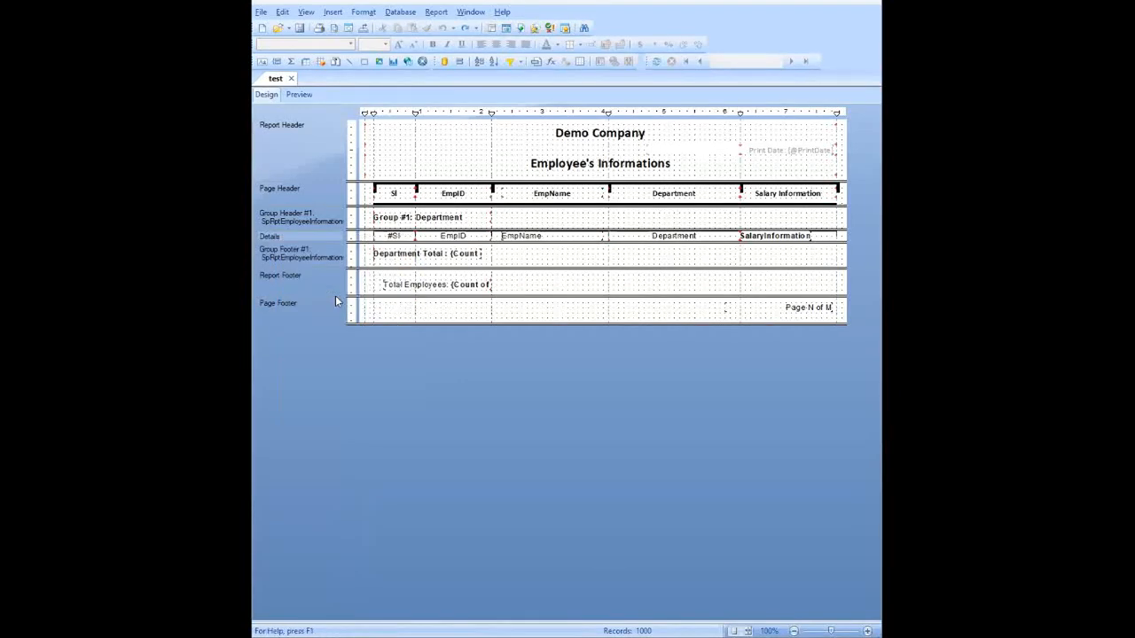
drag(587, 187, 669, 173)
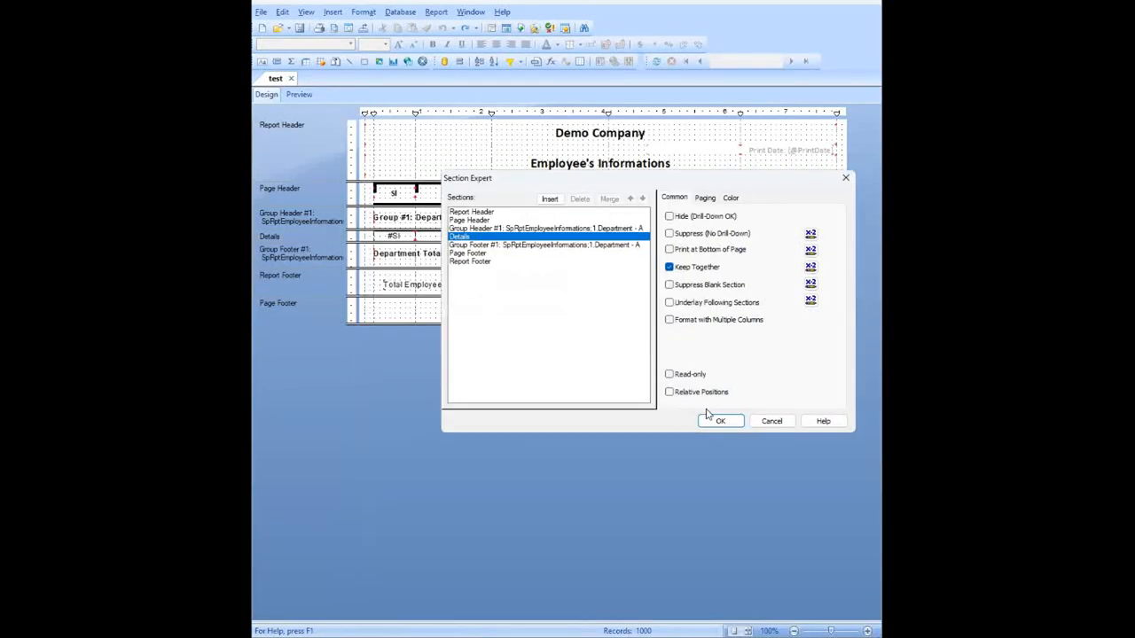
click(772, 421)
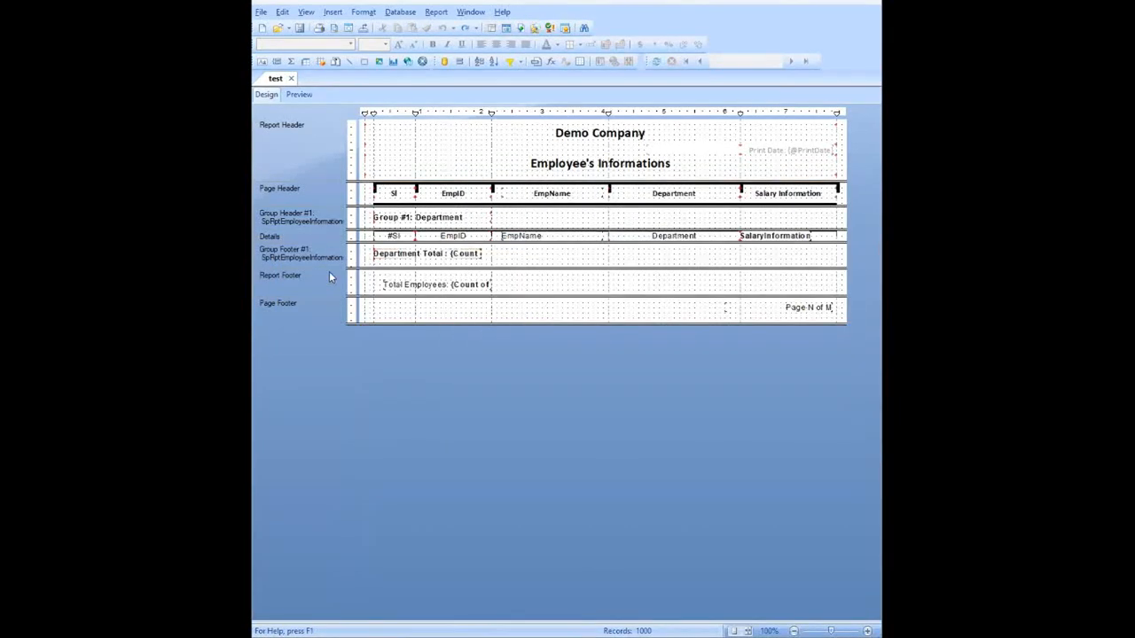
- Open the Section Expert for the Details section and compare its options with those of the department group header and footer
right_click(273, 238)
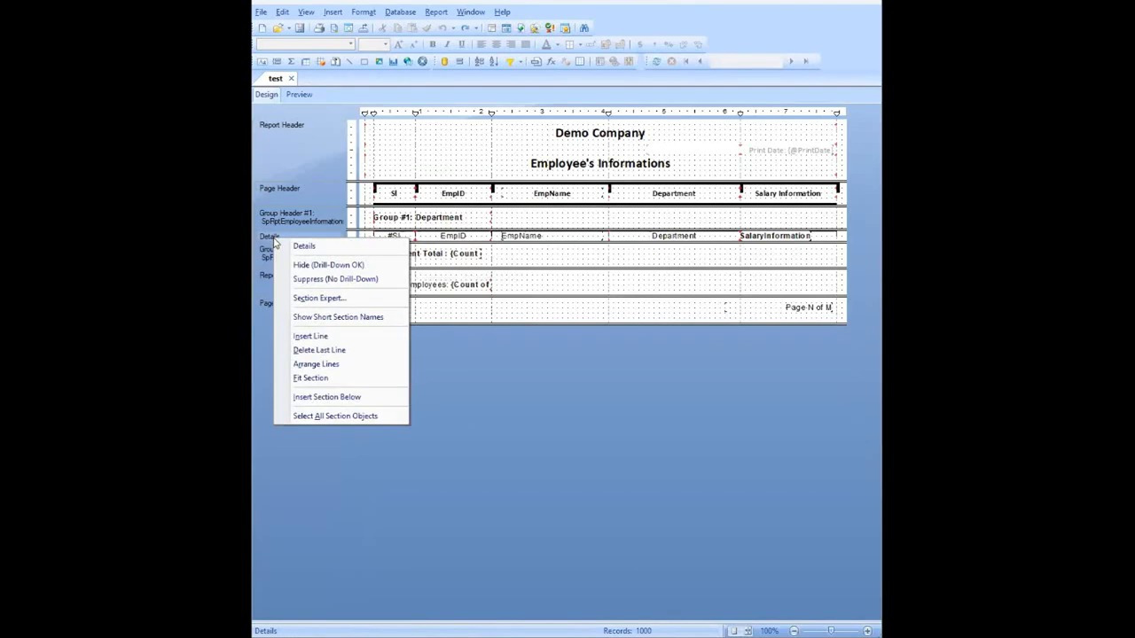
click(323, 300)
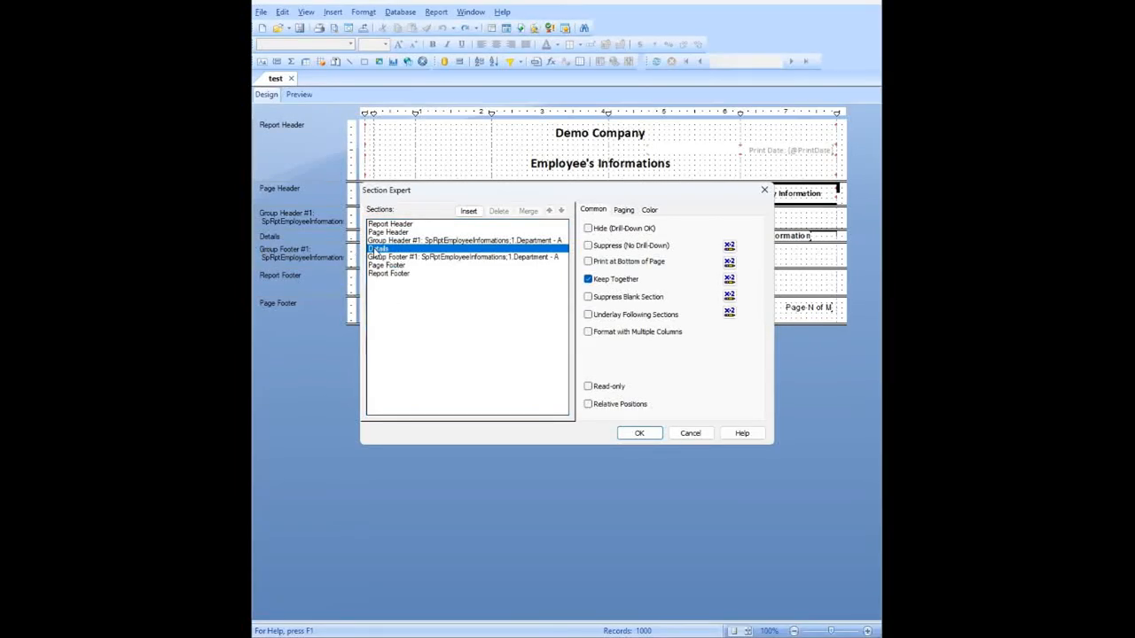
click(499, 257)
click(512, 241)
click(510, 257)
click(514, 241)
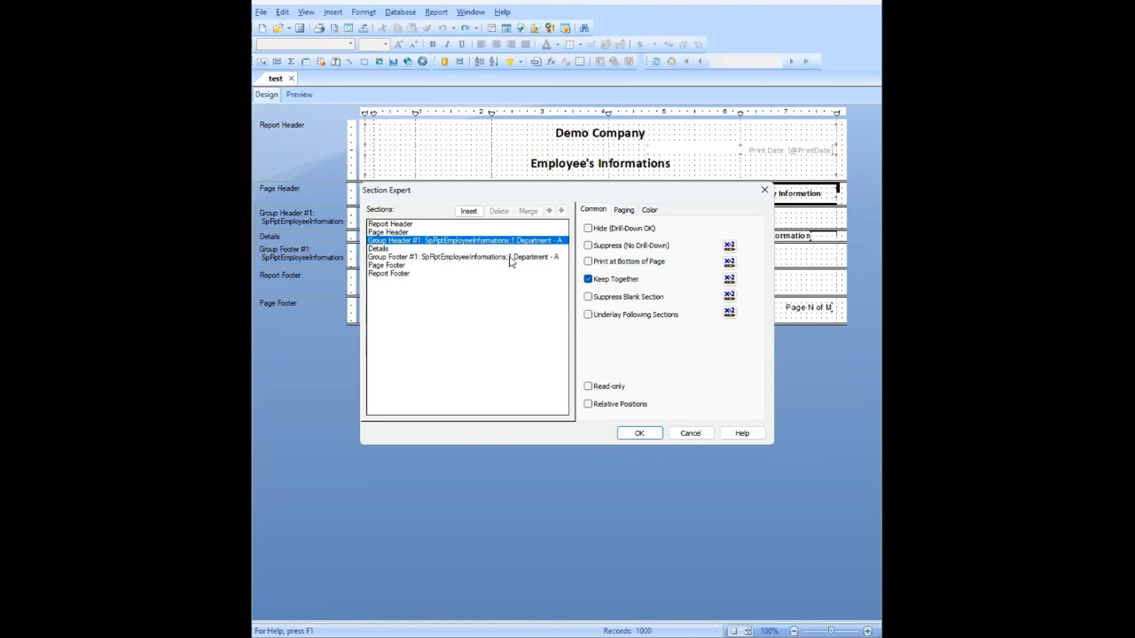
click(388, 251)
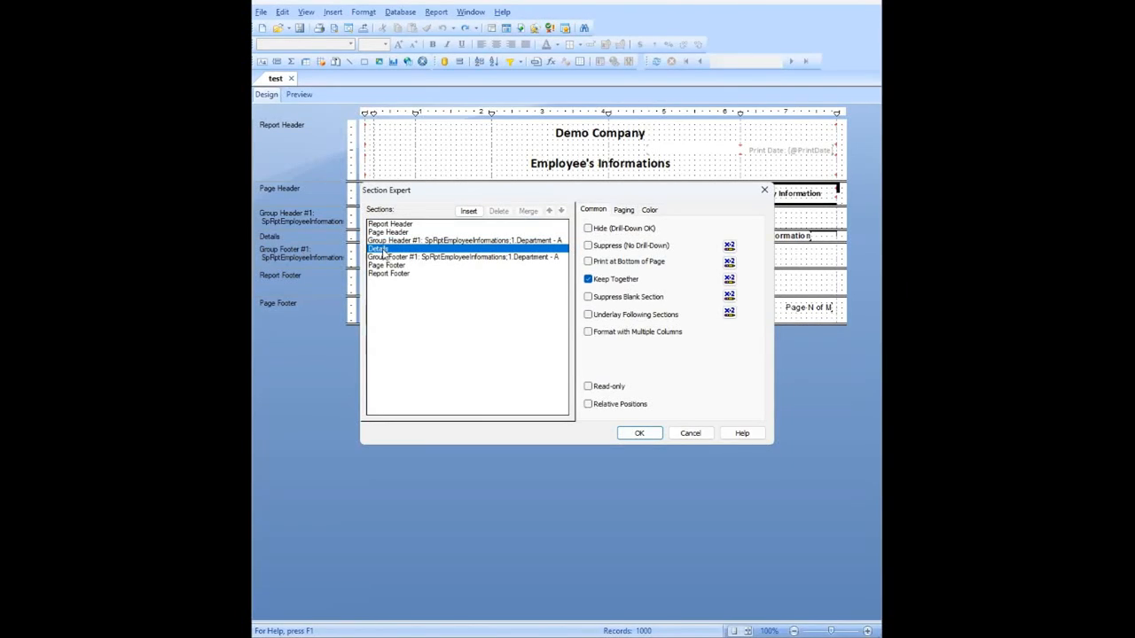
- Enable Suppress (No Drill-Down) for the Details section and open its conditional formula for editing
click(624, 210)
click(649, 210)
click(598, 210)
click(588, 246)
click(588, 245)
click(728, 246)
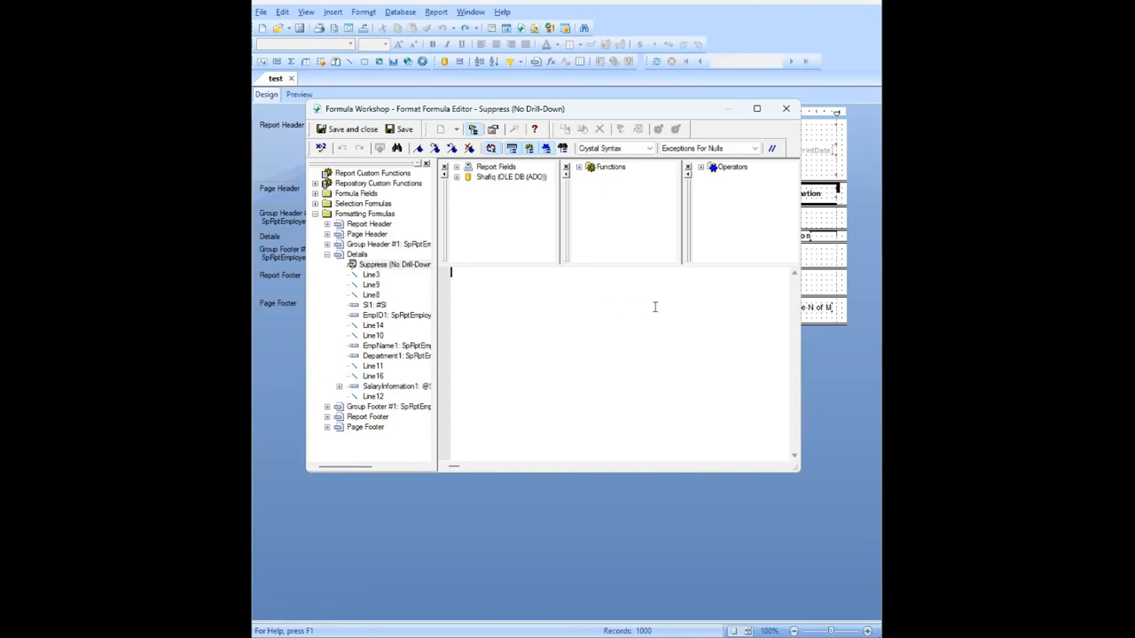
text(if()
click(456, 168)
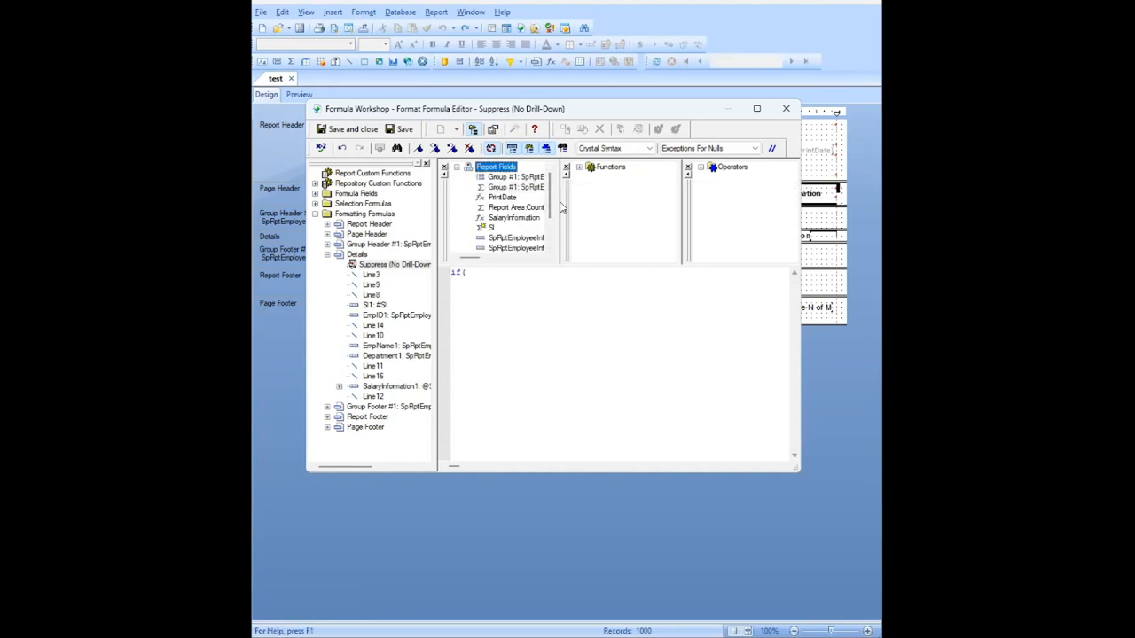
drag(559, 202, 608, 202)
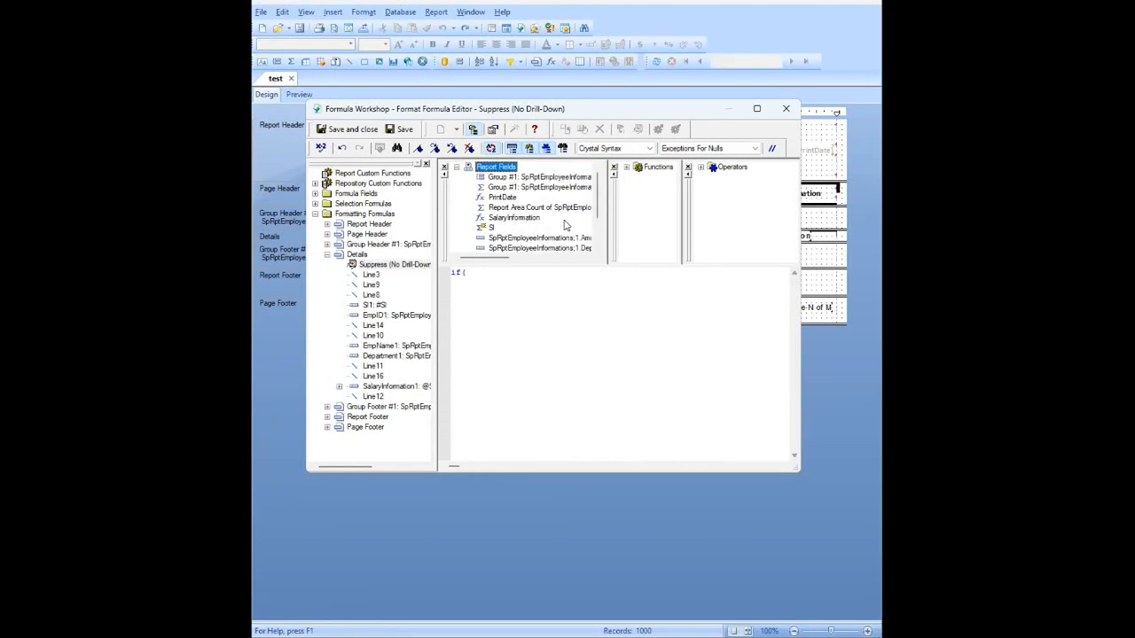
click(516, 217)
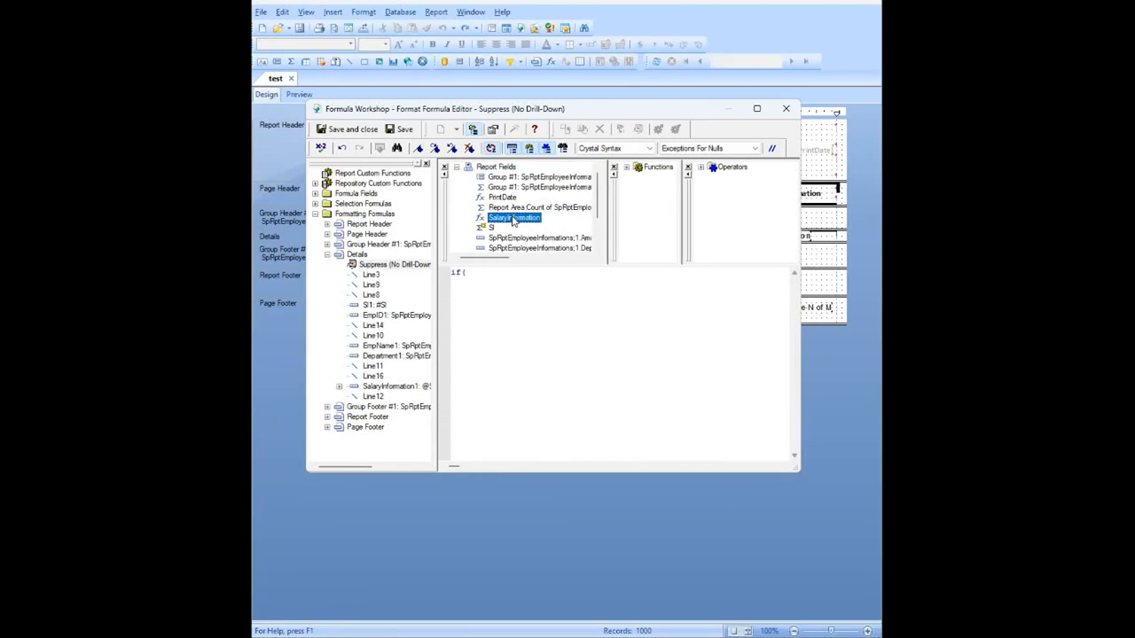
double_click(512, 219)
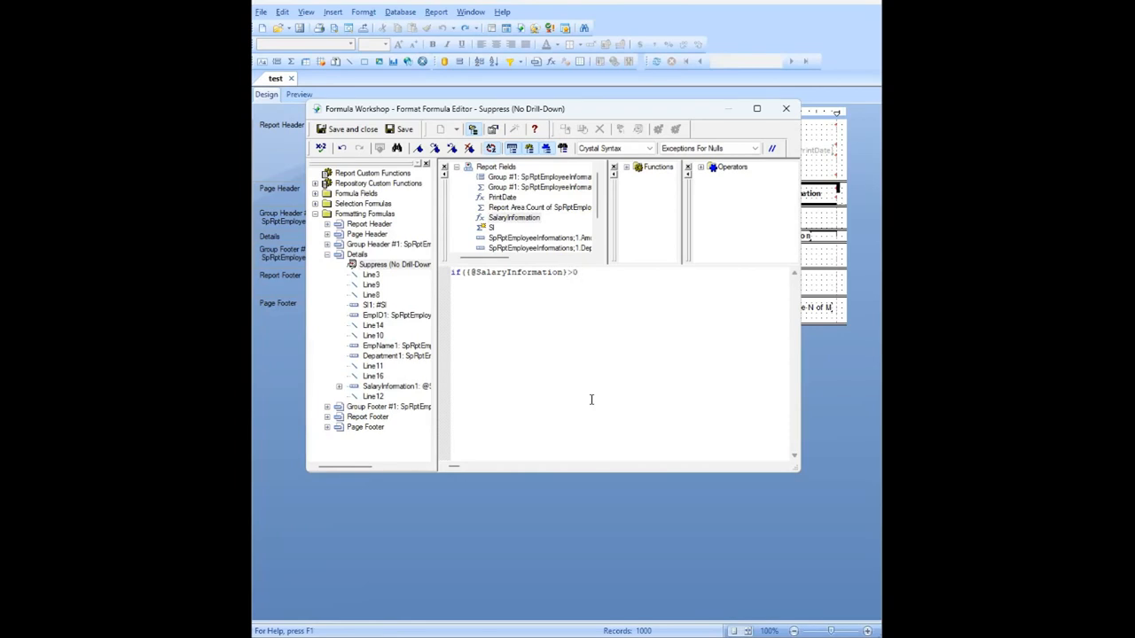
text(>0) false else true)
- Review the suppression formula's salary condition and its false and true outcomes
drag(476, 273, 564, 273)
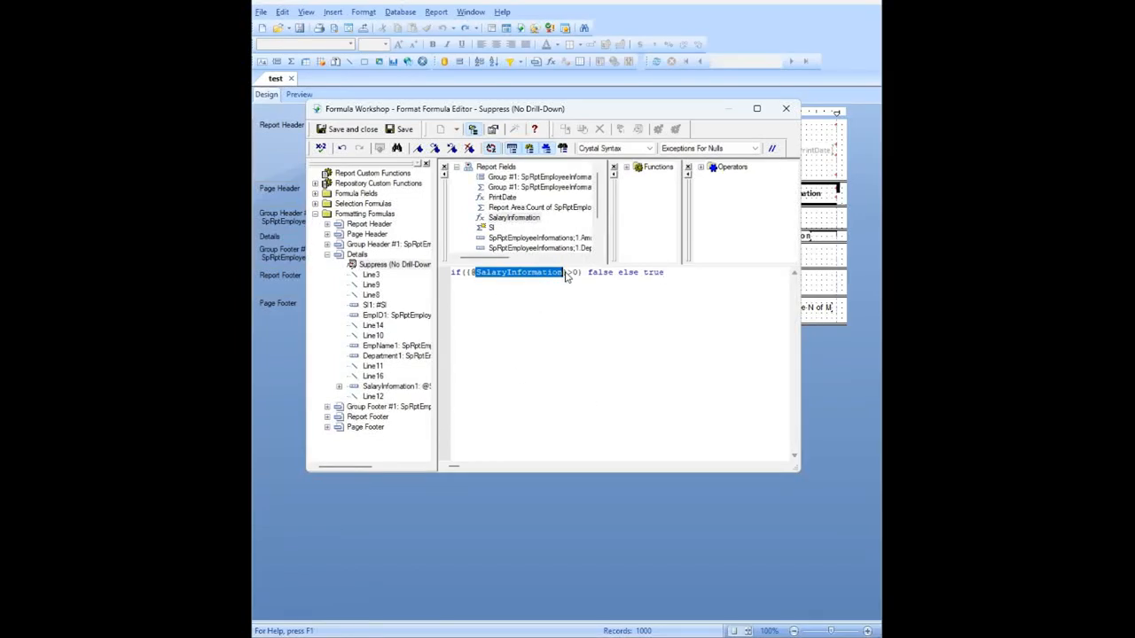
click(571, 272)
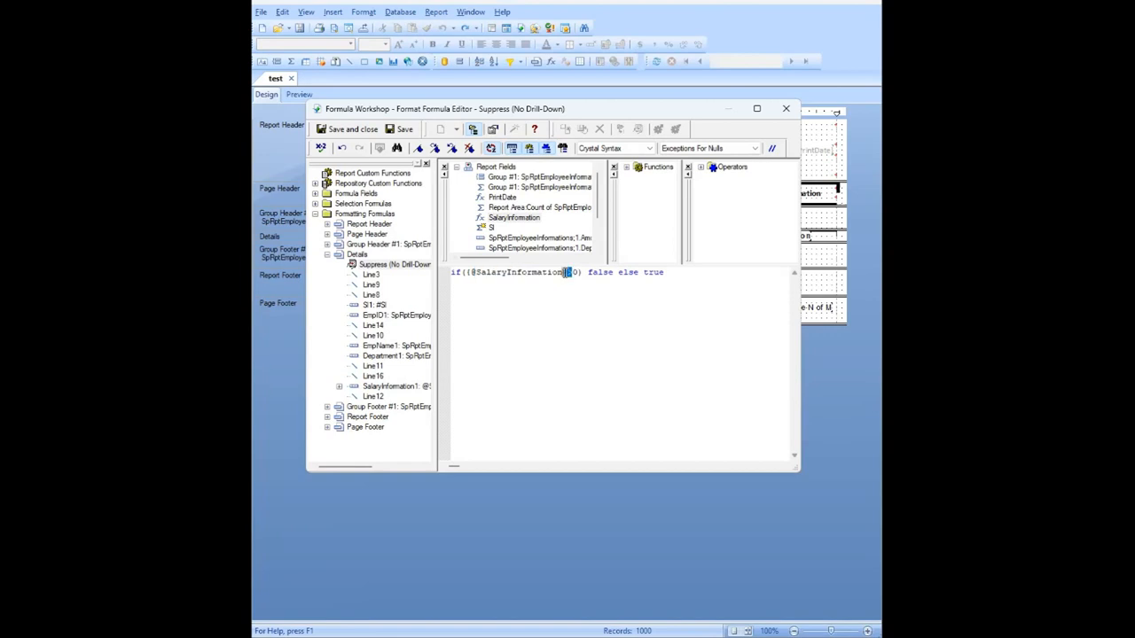
double_click(573, 272)
double_click(598, 273)
drag(638, 272, 618, 272)
click(647, 272)
double_click(648, 273)
click(563, 273)
drag(678, 275, 448, 282)
click(678, 274)
drag(677, 275, 447, 275)
click(506, 348)
- Check the formula for errors, insert the keyword then before false, and check it again
click(321, 149)
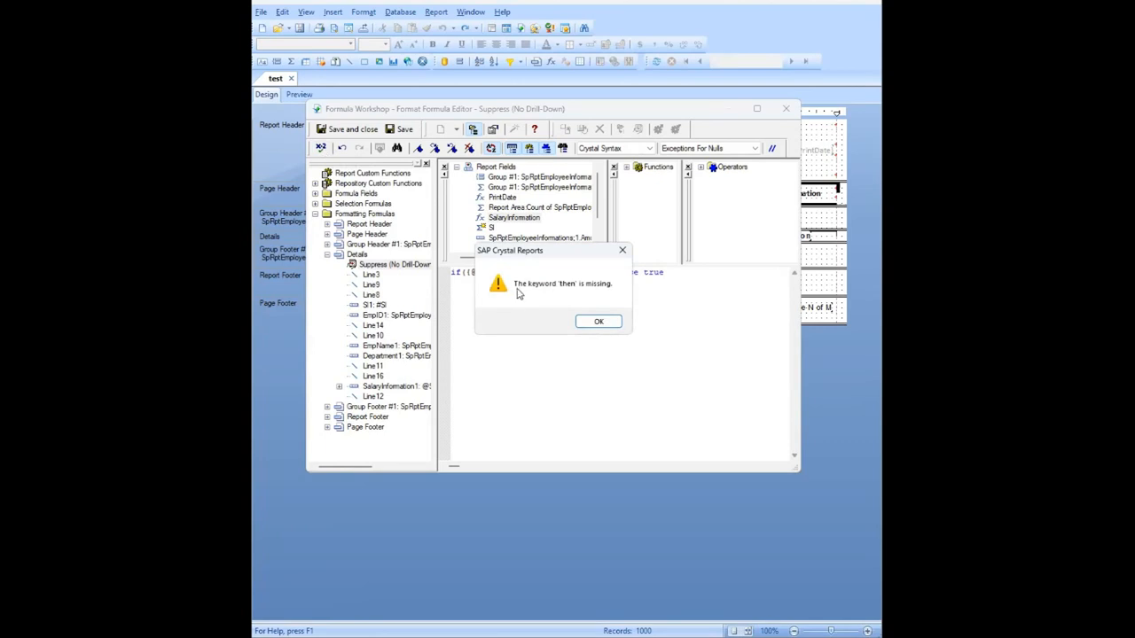
click(608, 324)
click(580, 275)
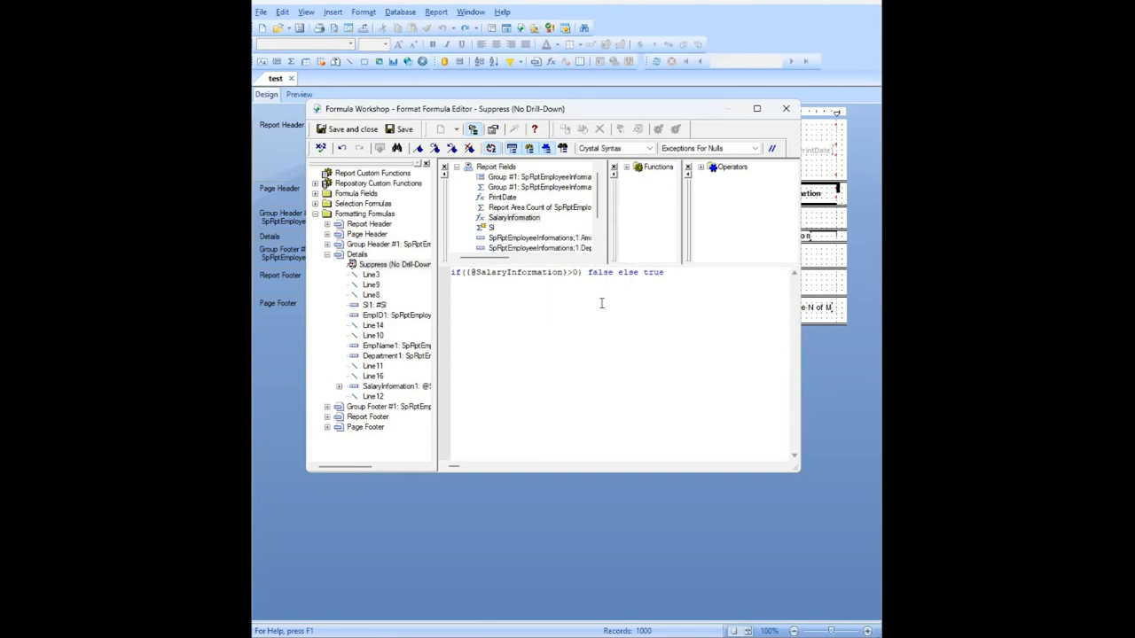
text() then)
click(323, 149)
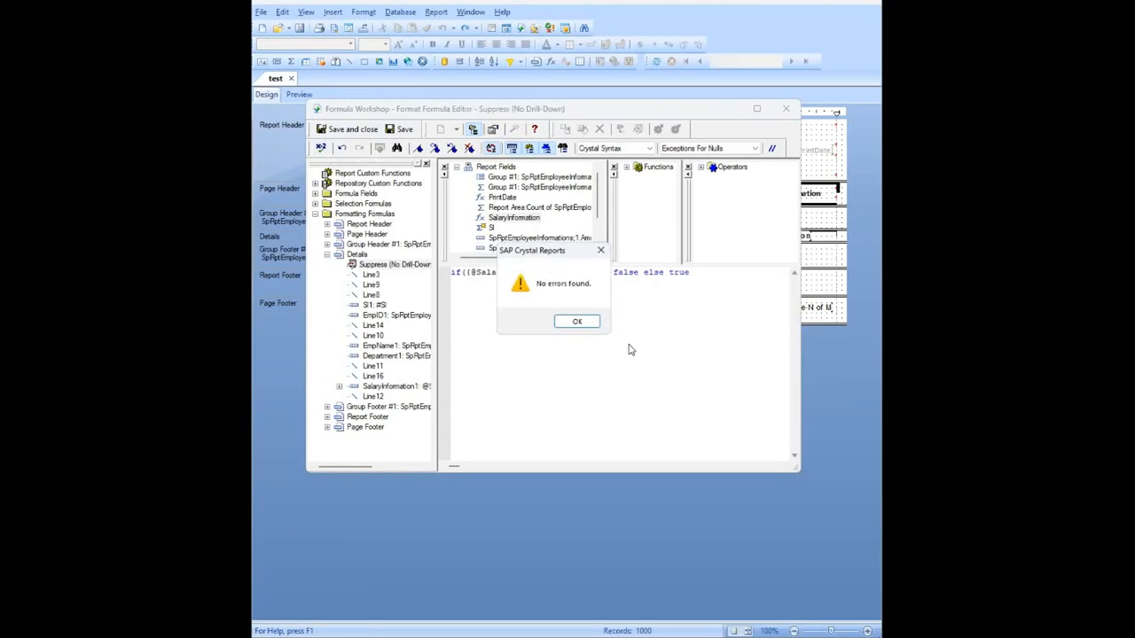
click(592, 323)
- Save the completed suppression formula and apply the Details section settings
drag(762, 283, 449, 273)
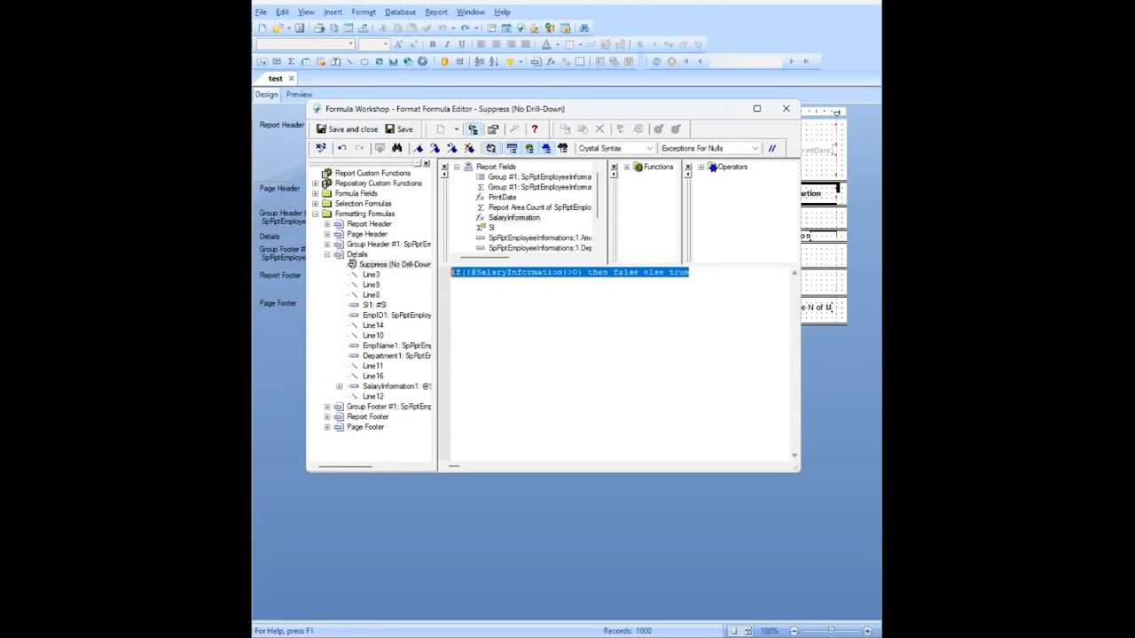
click(550, 272)
click(349, 129)
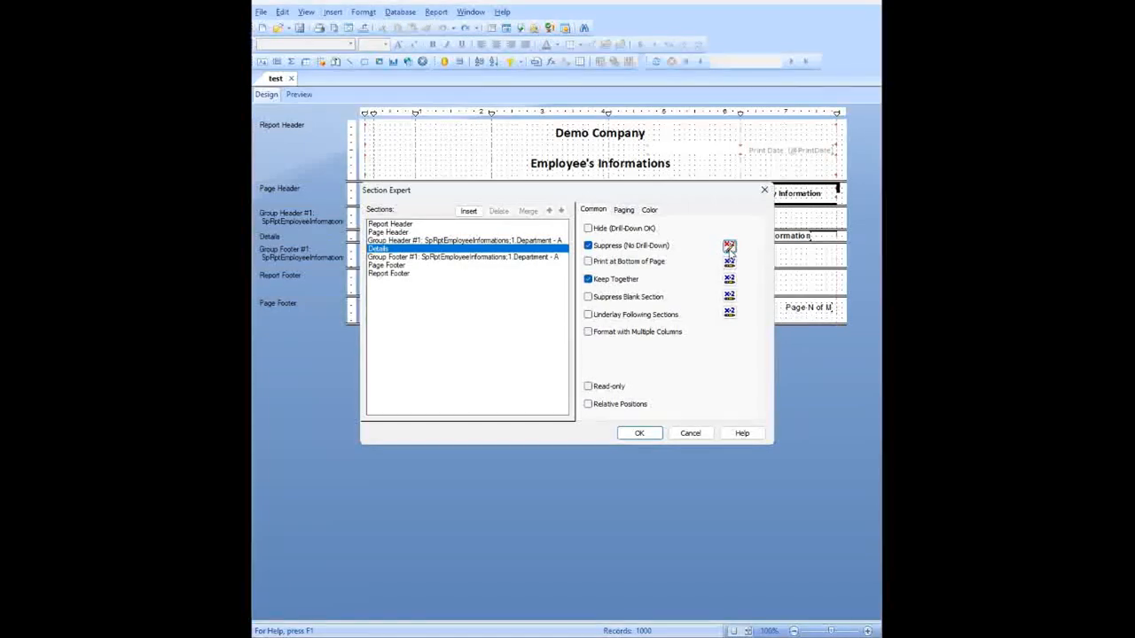
click(636, 434)
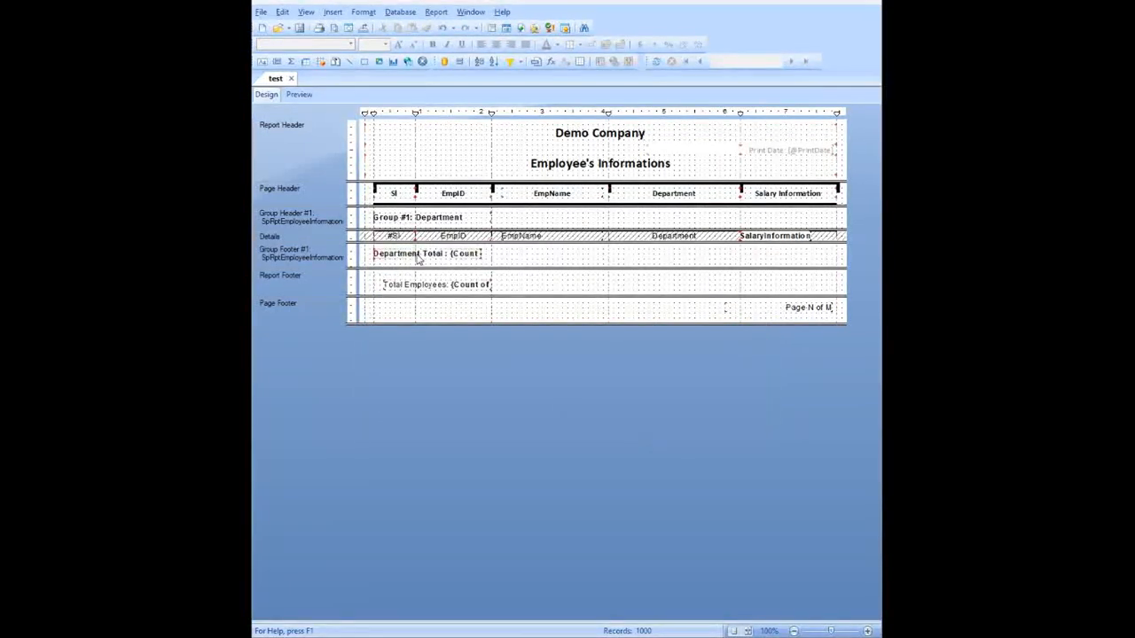
right_click(280, 239)
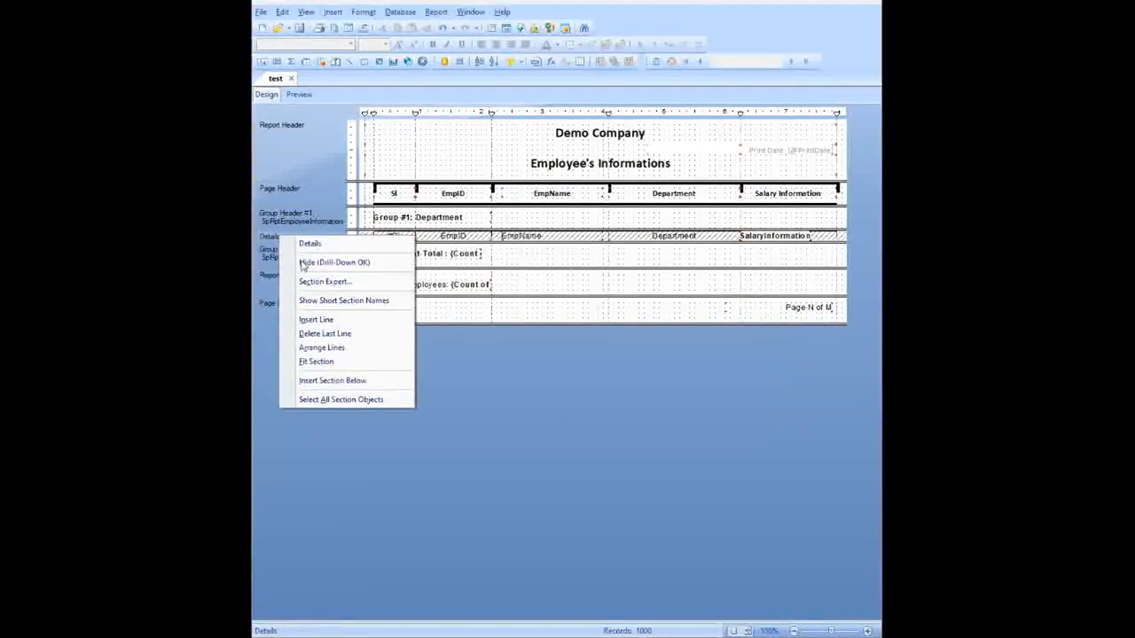
click(624, 263)
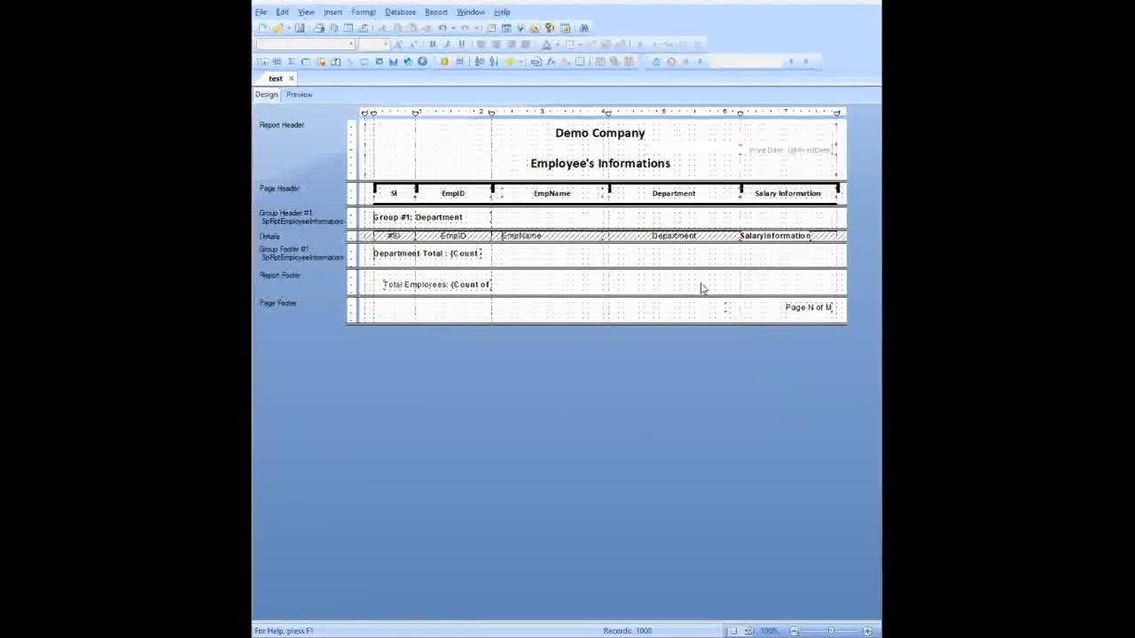
- Preview the report and check the salary values of the listed employees from page 14 through the last page
click(298, 95)
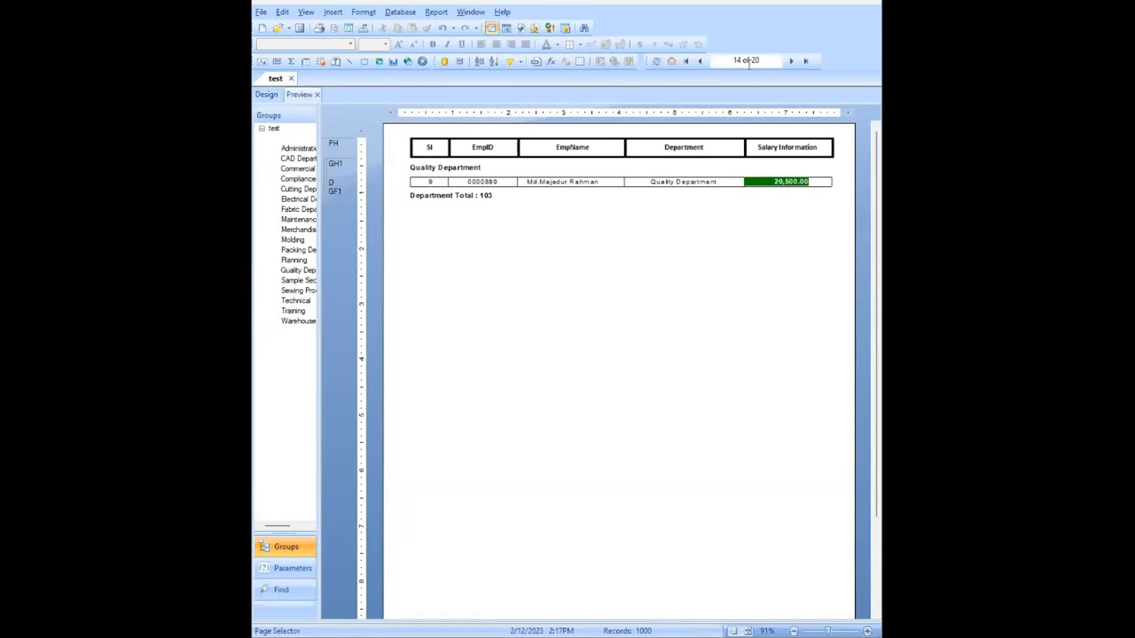
click(791, 61)
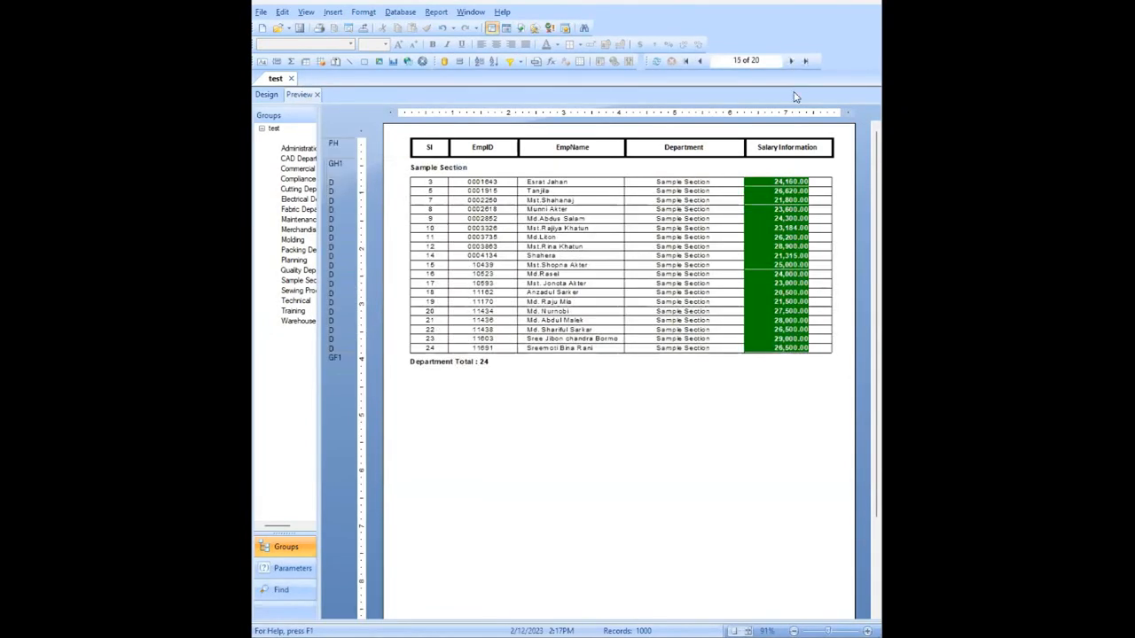
click(791, 61)
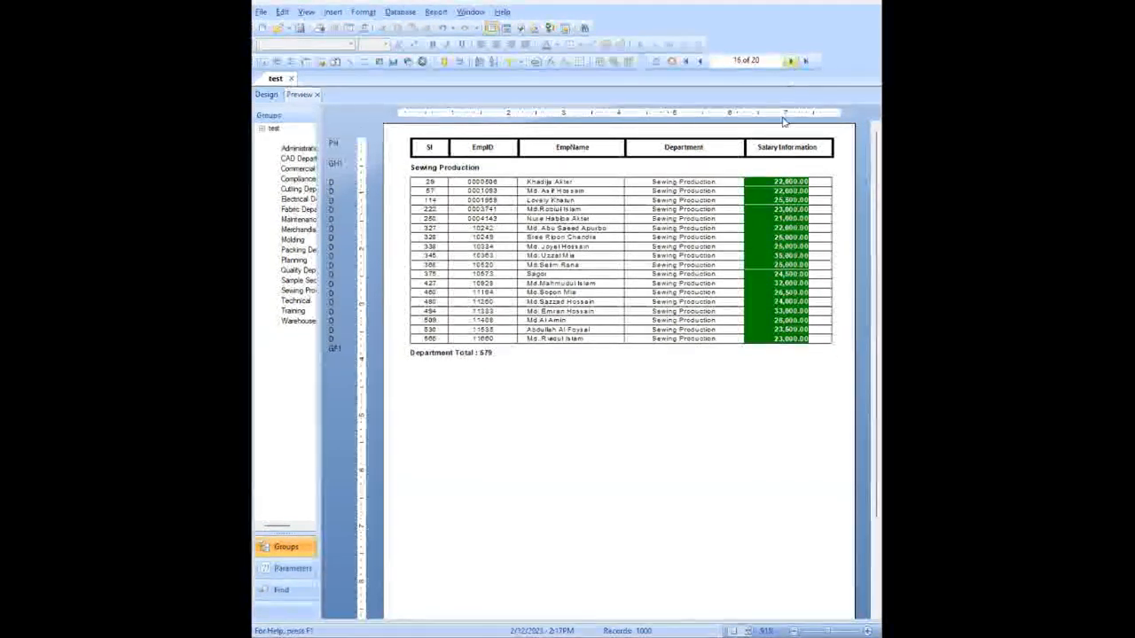
click(791, 61)
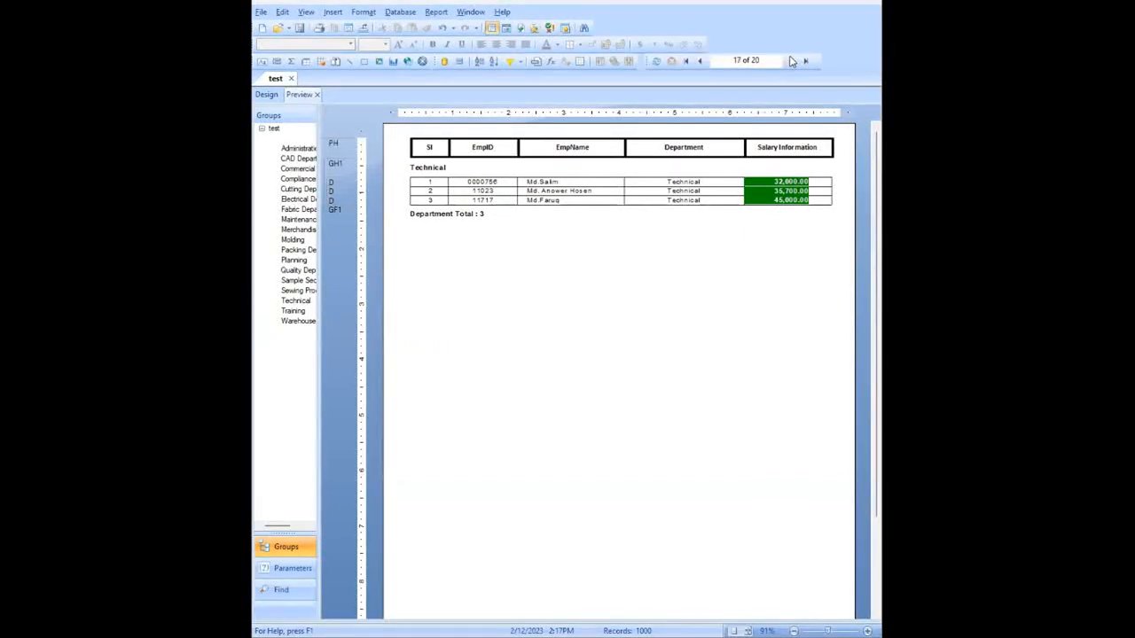
click(791, 62)
click(791, 61)
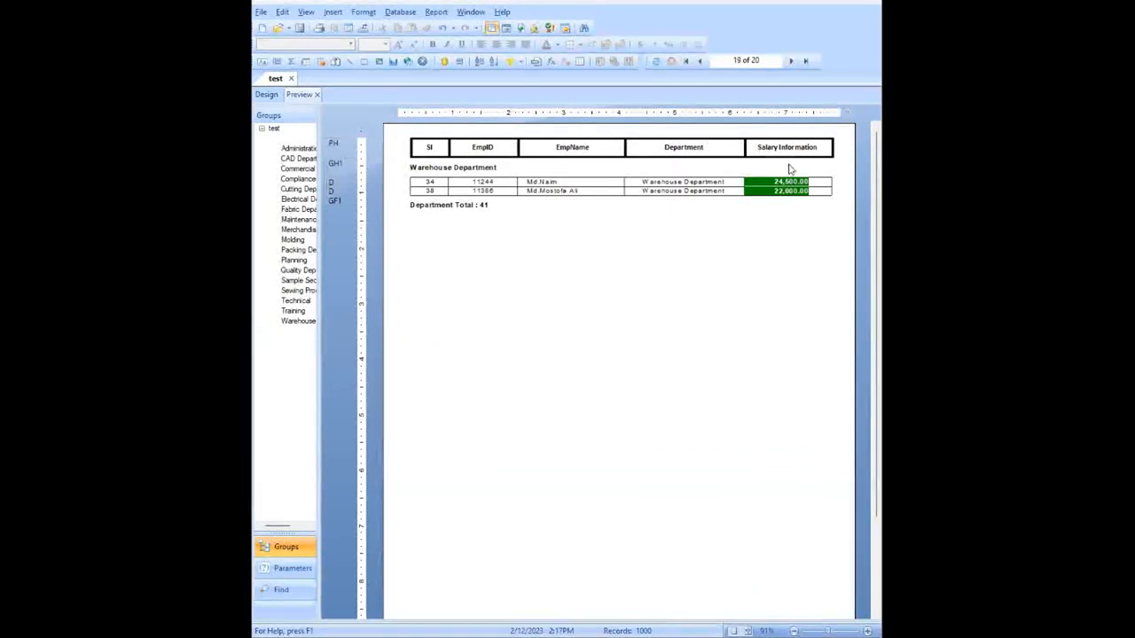
click(791, 61)
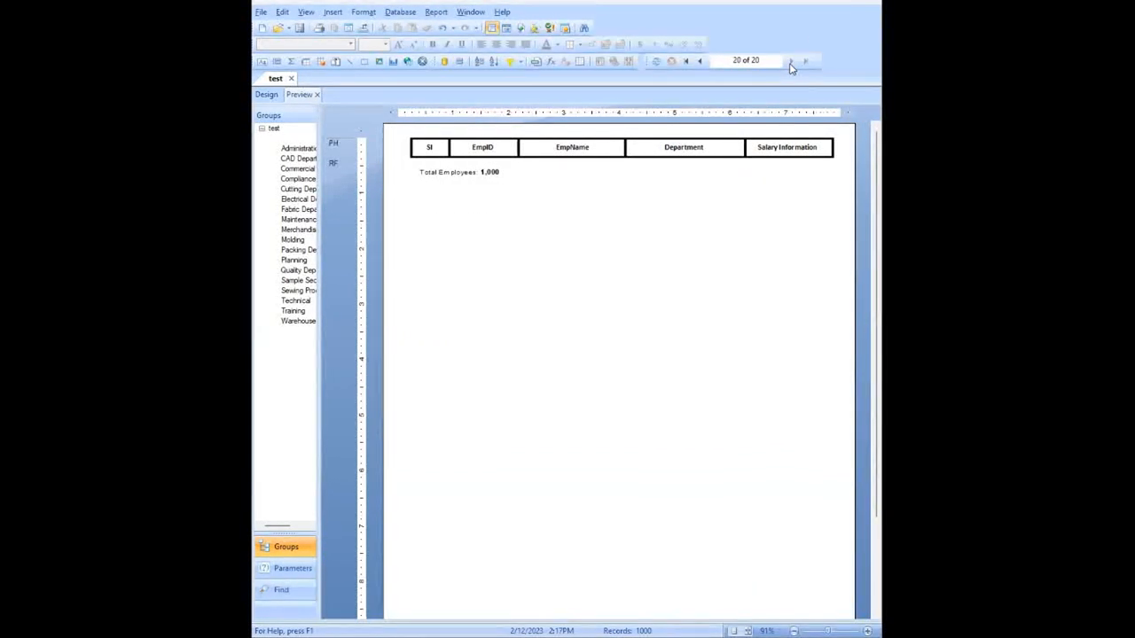
- Return to the report's first page and examine each department's employee rows and salary values up to page 12
click(685, 61)
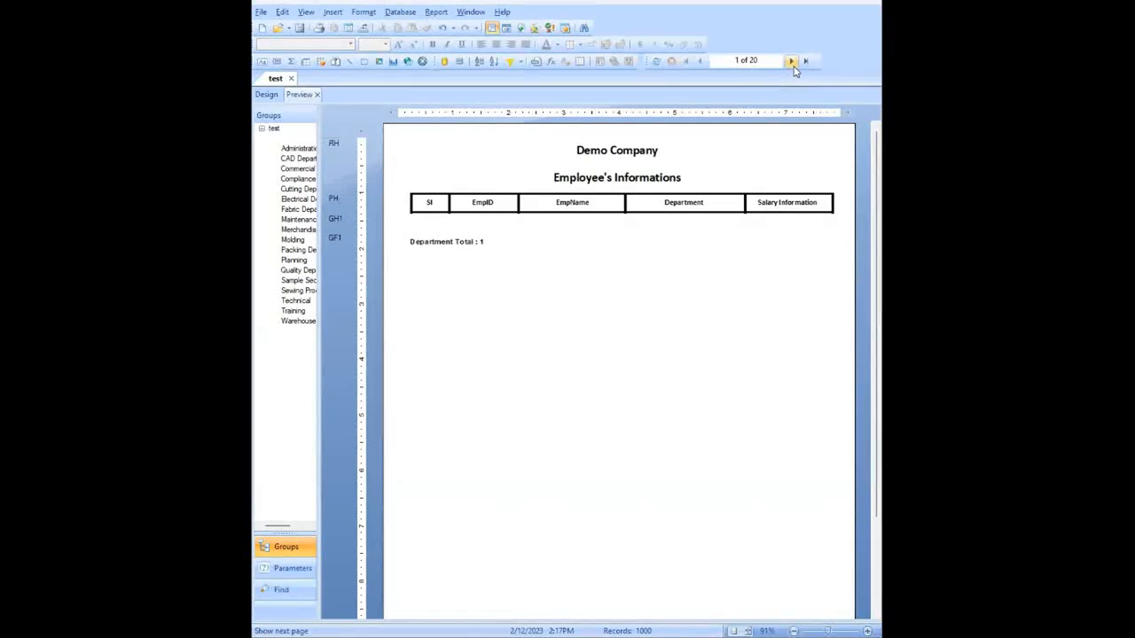
click(791, 62)
click(792, 62)
click(792, 63)
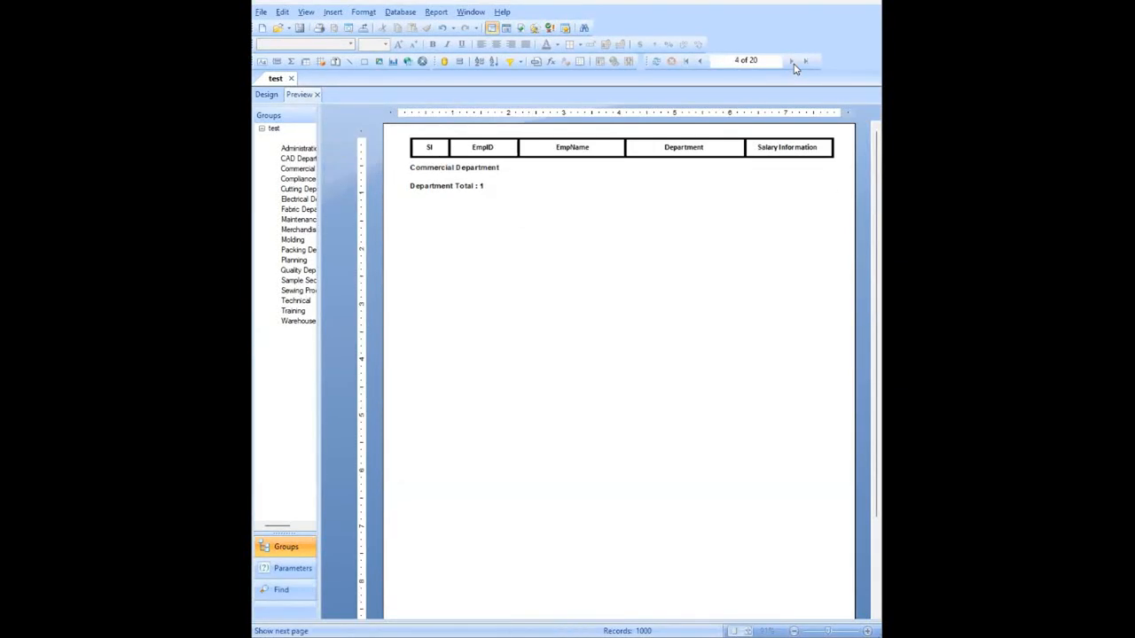
click(791, 62)
click(791, 62)
click(791, 62)
click(791, 62)
click(791, 62)
click(791, 62)
click(792, 62)
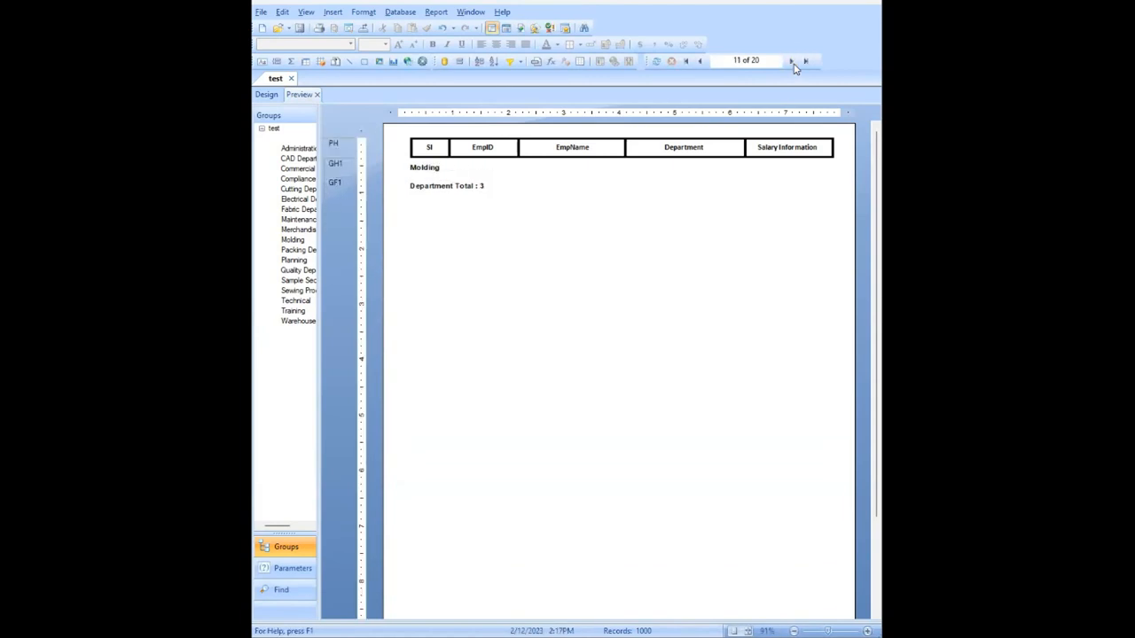
click(791, 61)
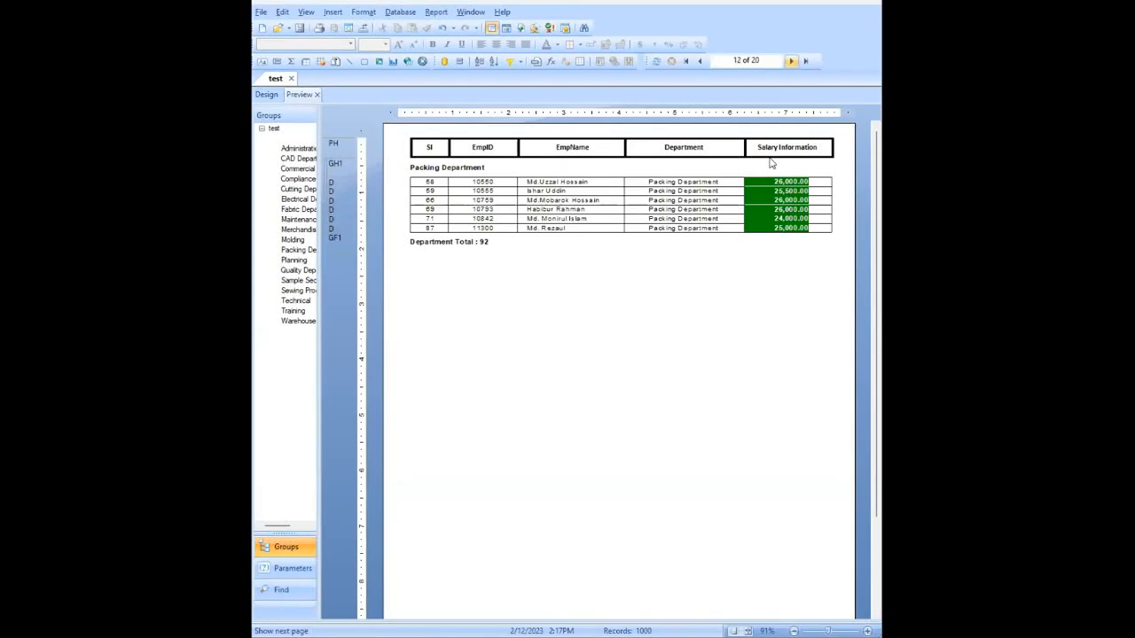